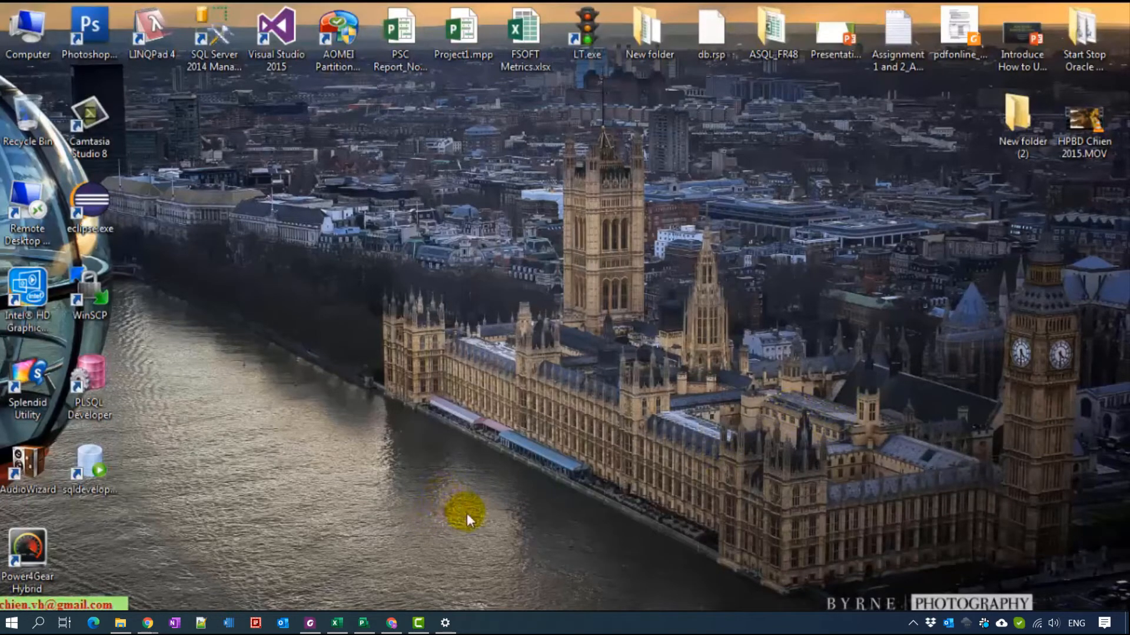
- Launch Database Configuration Assistant from the Oracle - OraDb11g_home1 Configuration and Migration Tools folder
key(super)
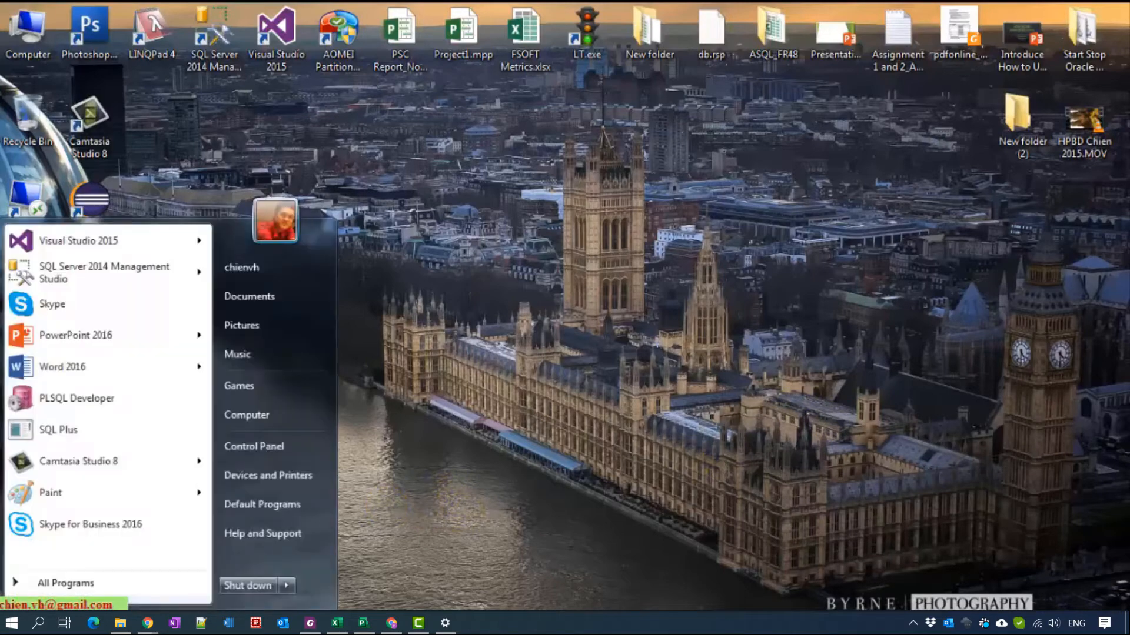
click(56, 582)
click(114, 376)
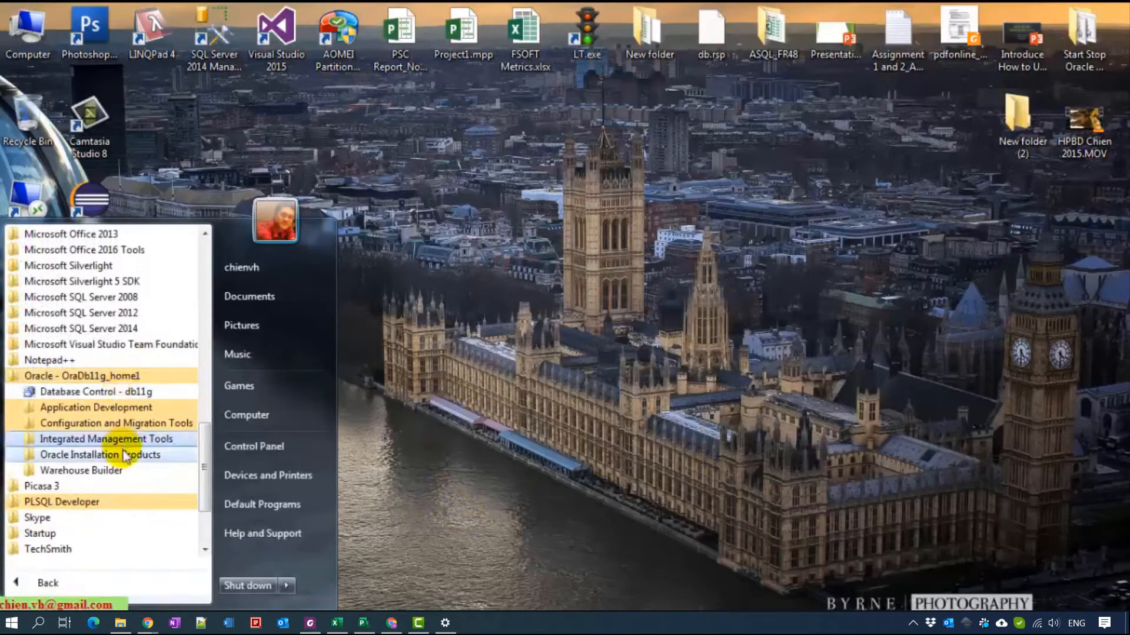
click(97, 424)
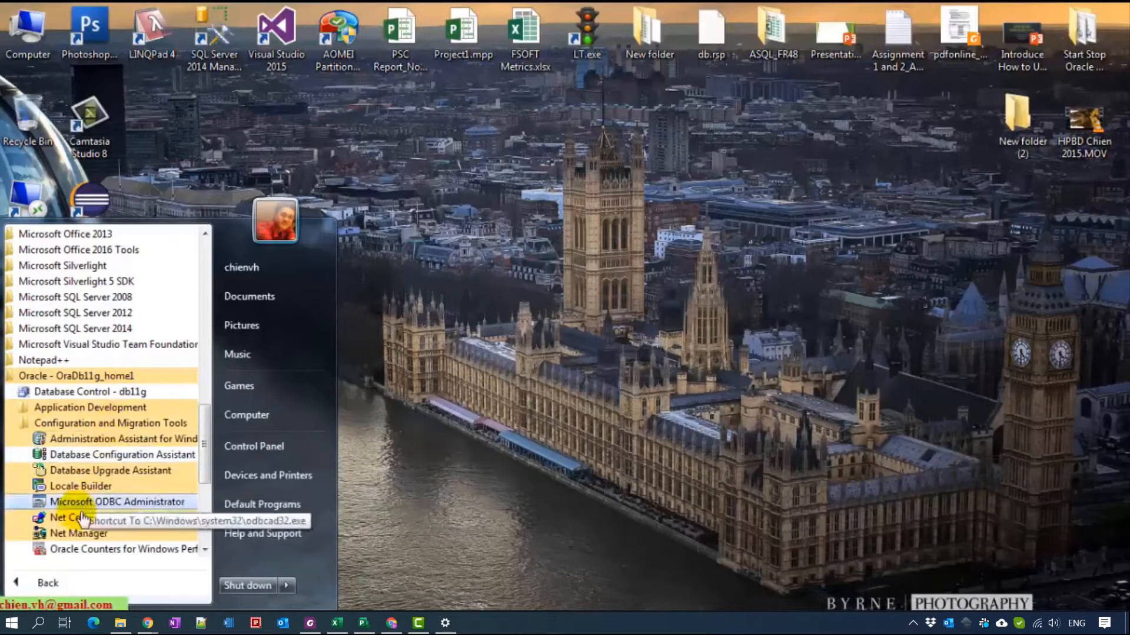
click(141, 456)
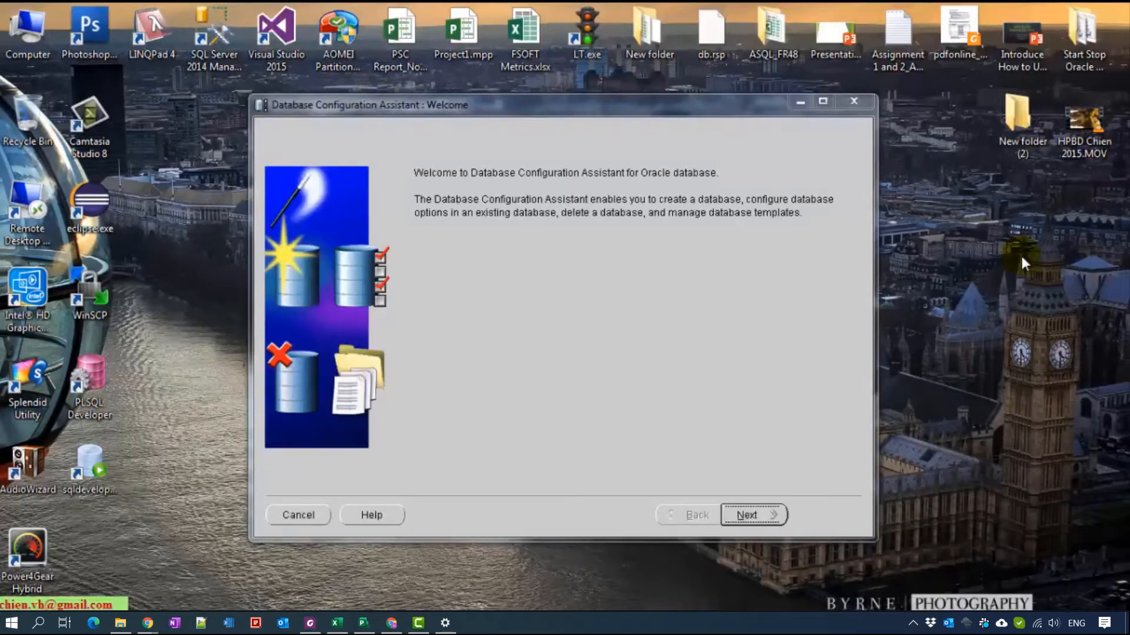
- Choose Create a Database using the General Purpose or Transaction Processing template
click(753, 515)
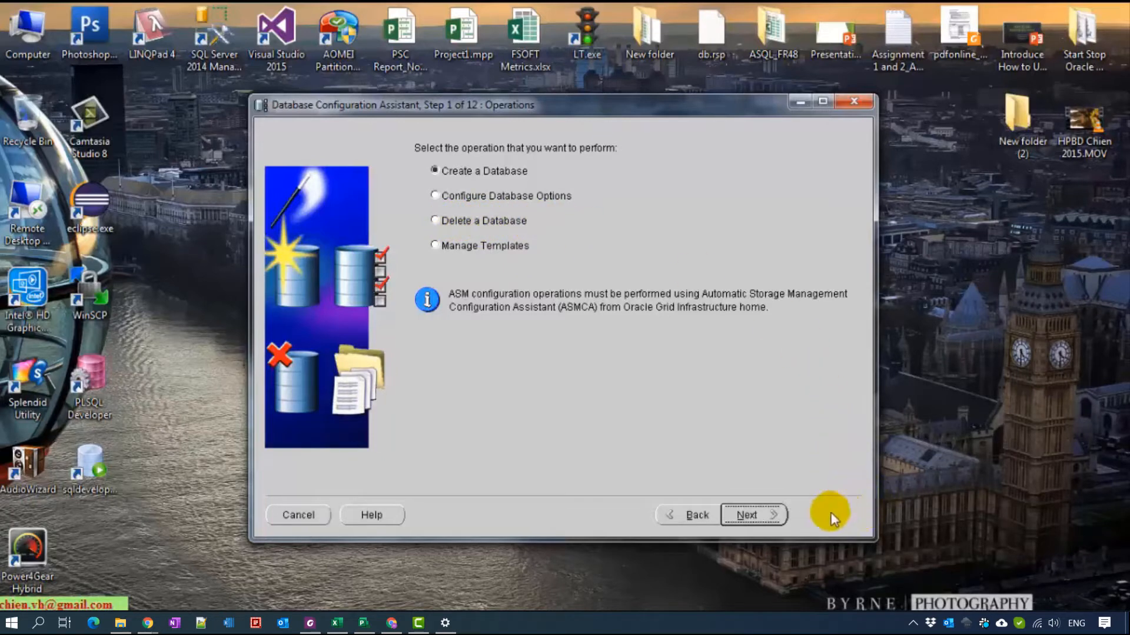
click(757, 518)
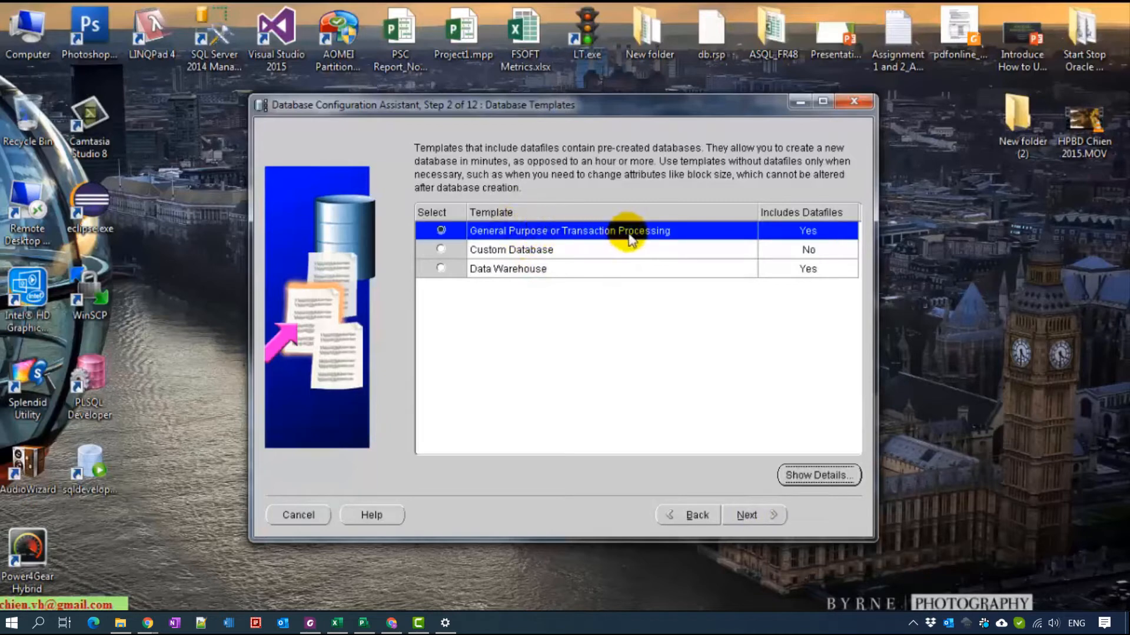
click(757, 515)
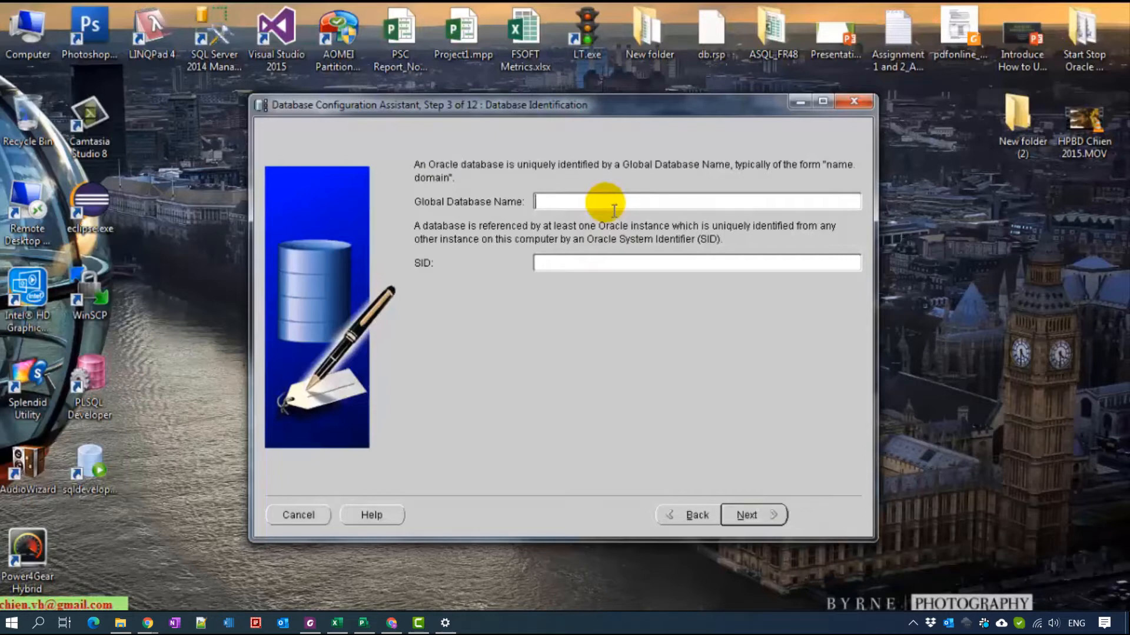
- Enter db11g3 as the Global Database Name, with the SID filled in as db11g3
text(db11g3)
drag(606, 203, 497, 183)
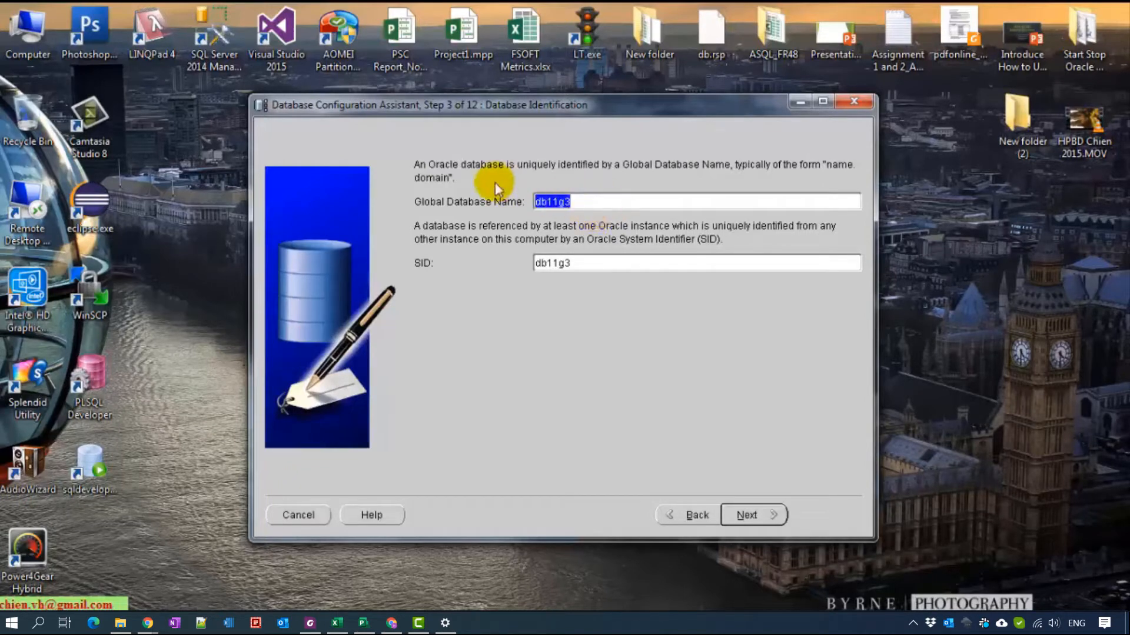
click(643, 266)
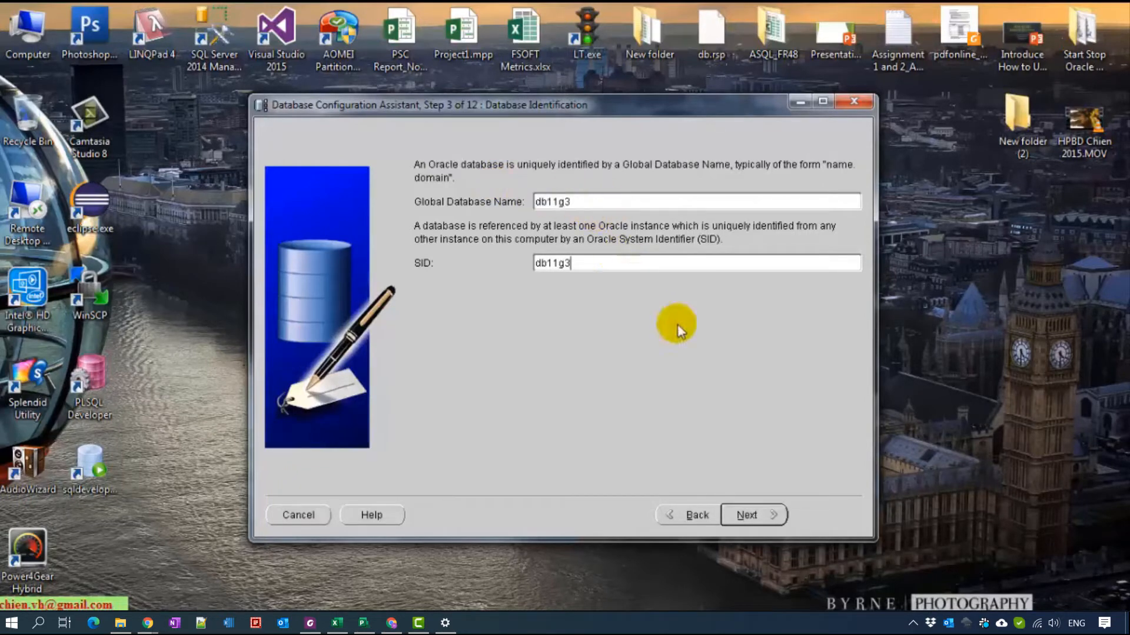
click(753, 514)
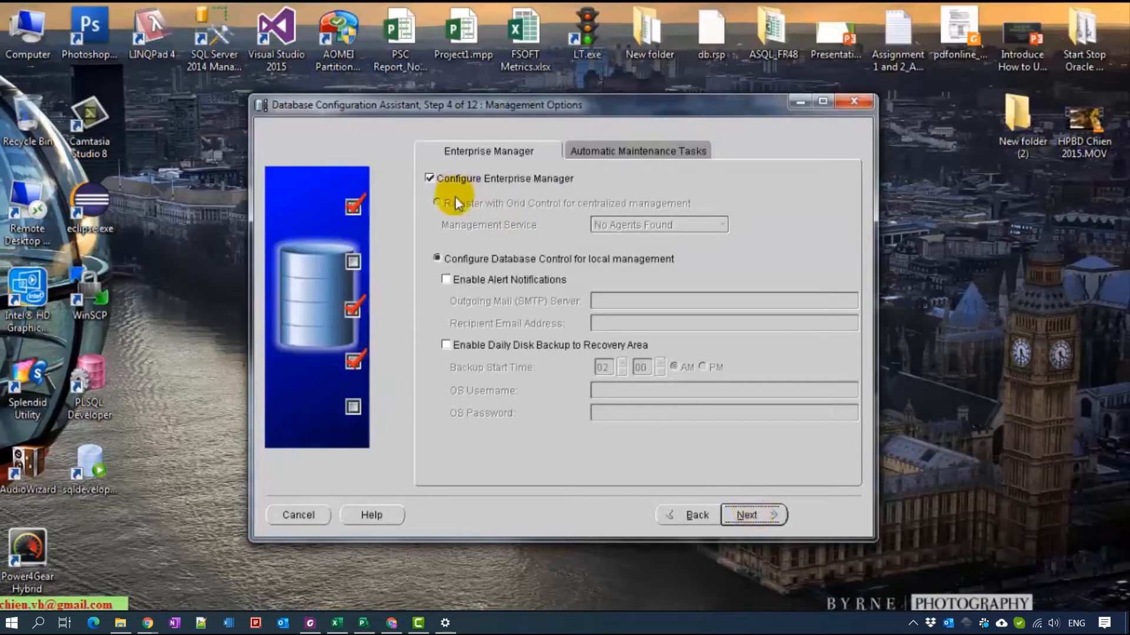
- Keep the default Enterprise Manager and automatic maintenance task management options
click(627, 151)
click(503, 149)
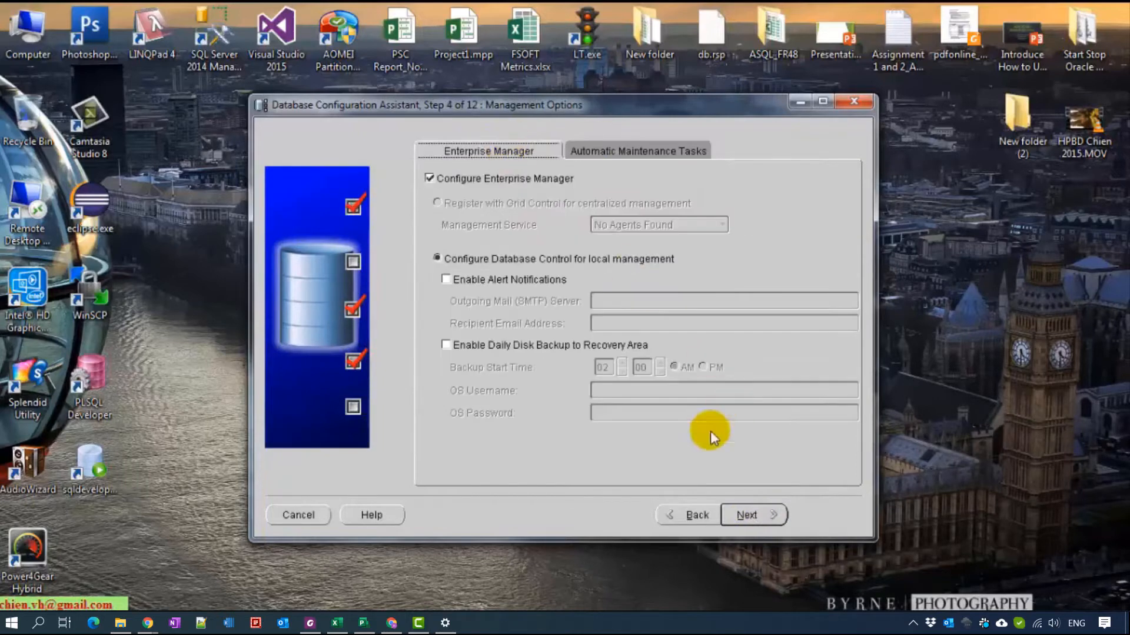
click(750, 515)
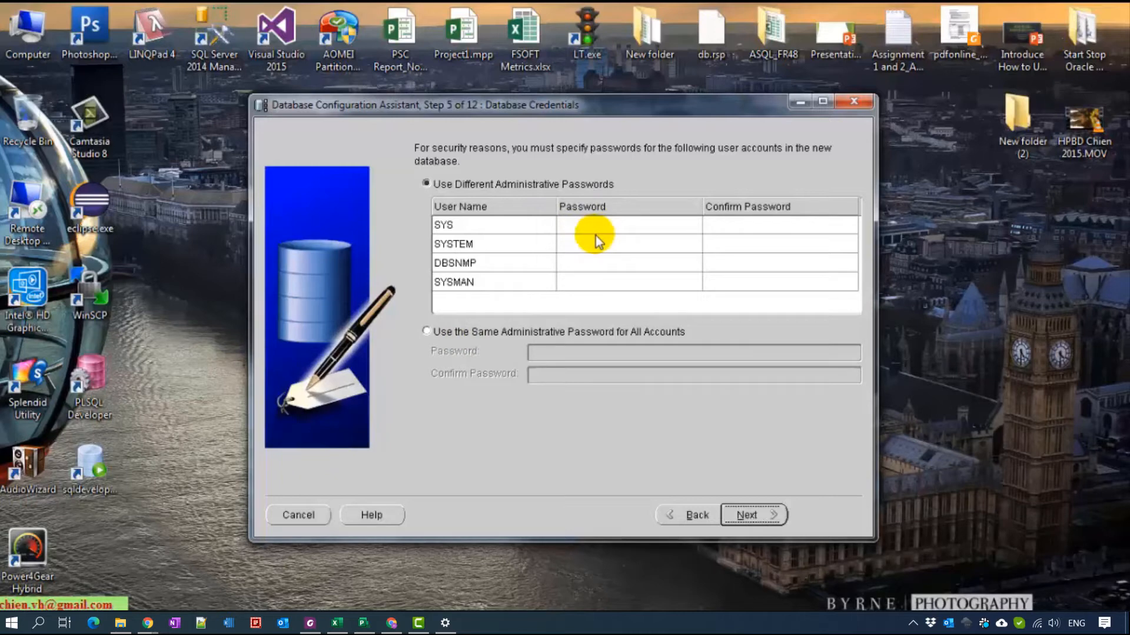
- Enter and confirm one administrative password for all accounts, accepting the complexity warning
click(561, 335)
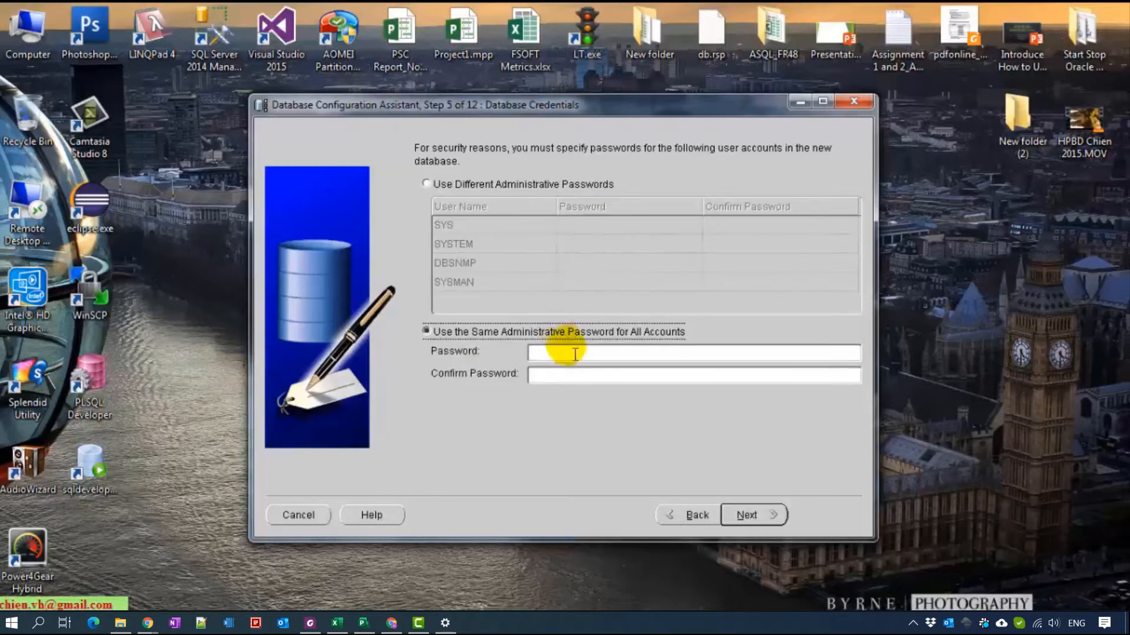
click(596, 357)
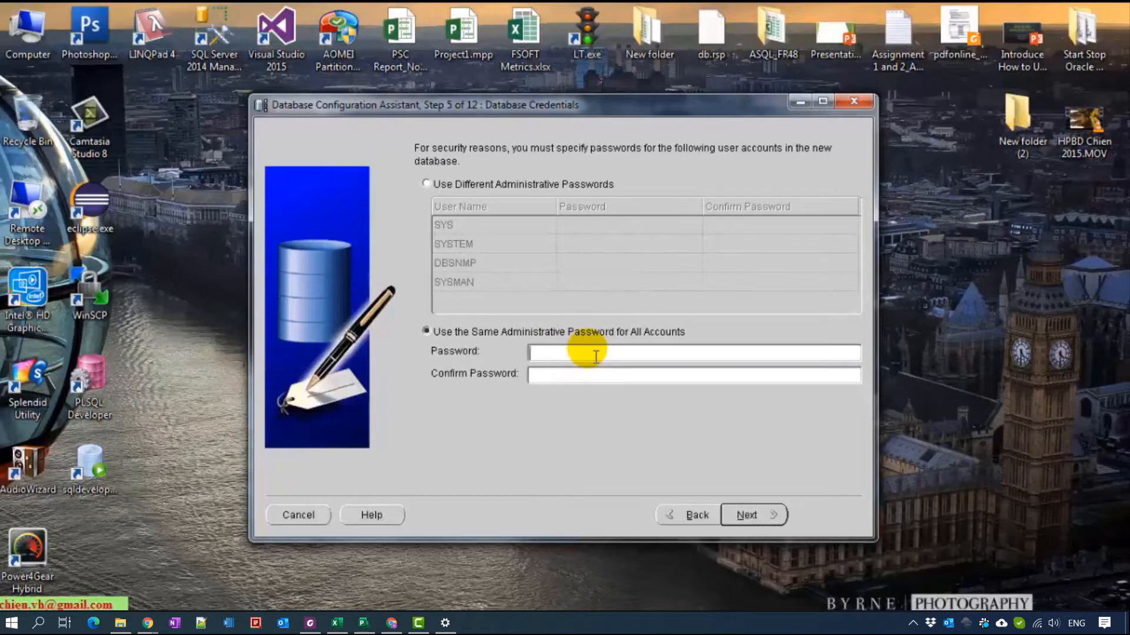
text(***)
key(Tab)
text(***)
click(747, 515)
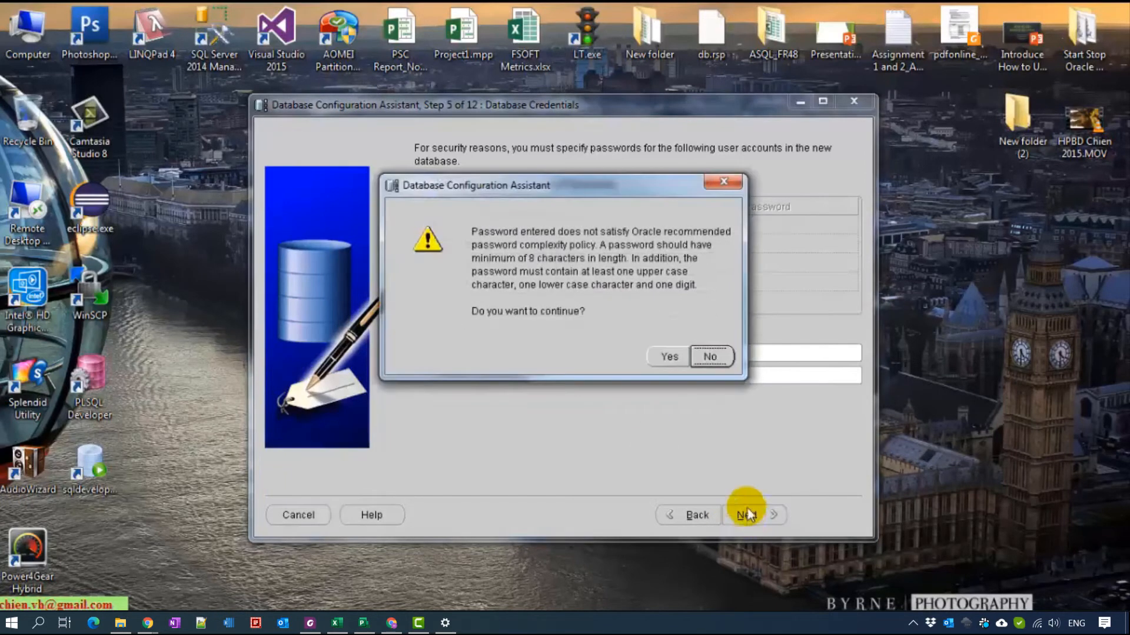
click(673, 364)
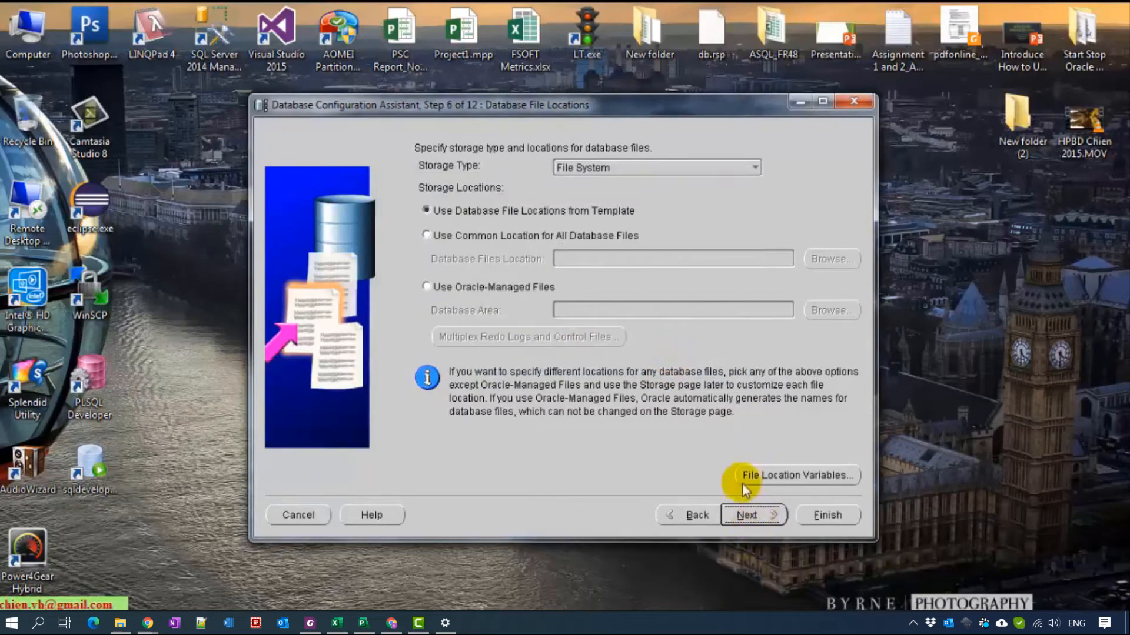
- Accept default file locations, recovery, sample schemas, memory and storage settings, then finish
click(758, 518)
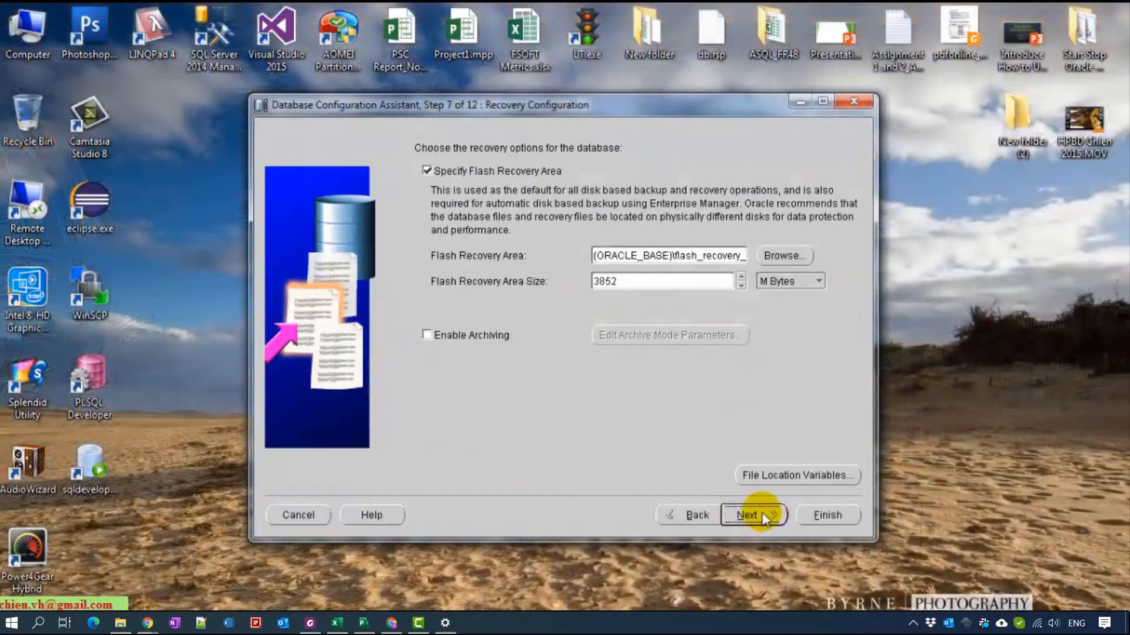
click(763, 516)
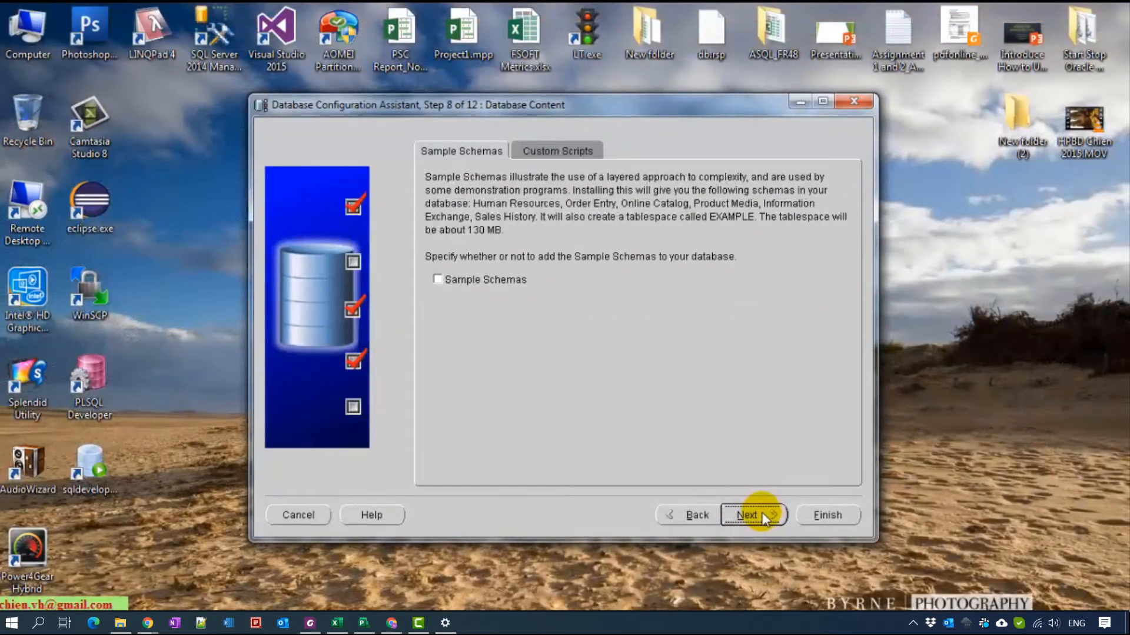
click(762, 517)
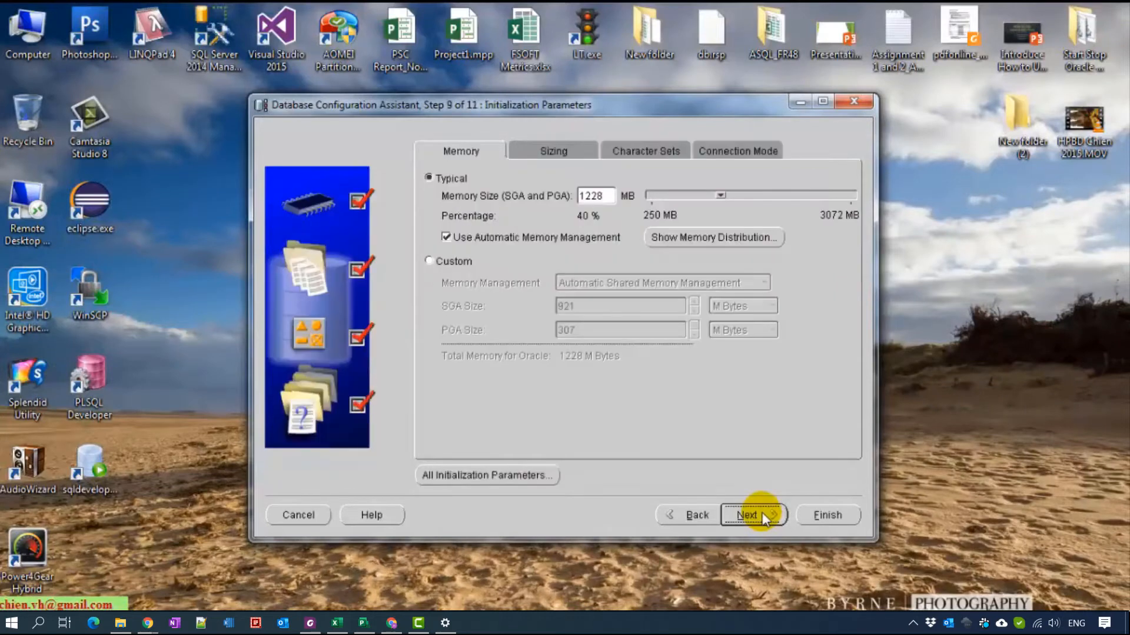
click(761, 511)
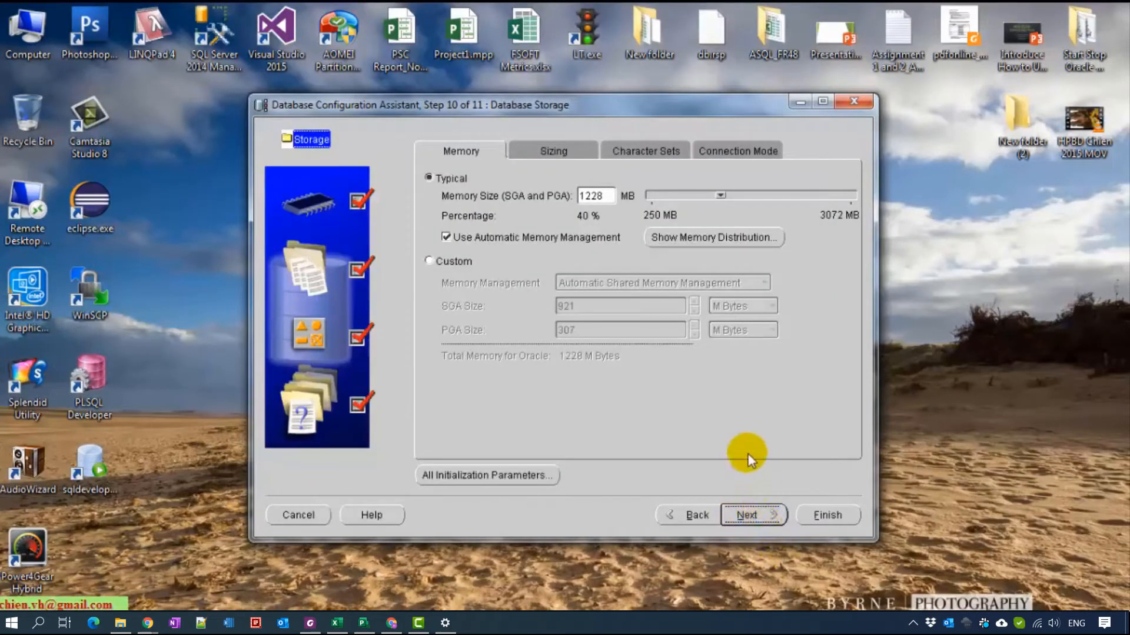
click(748, 515)
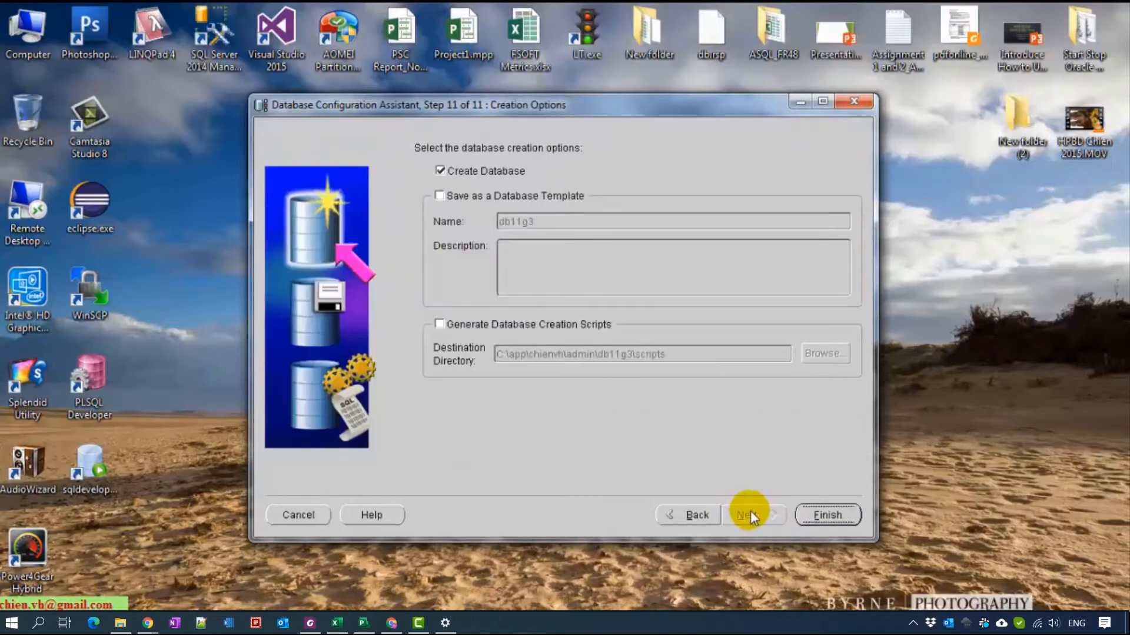
click(836, 516)
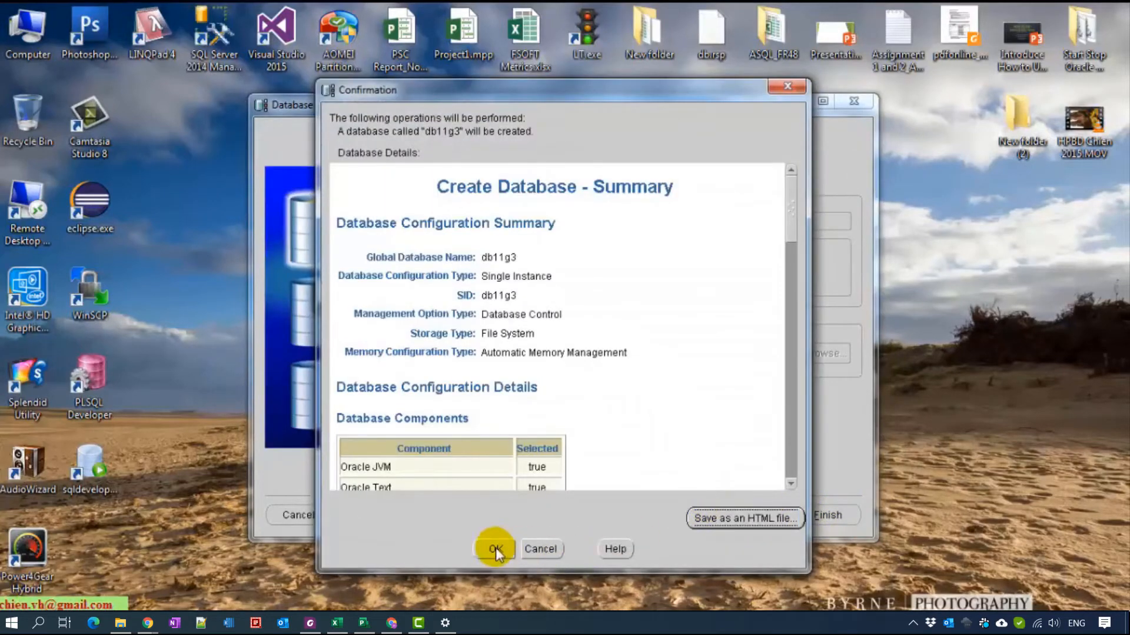
- Confirm the db11g3 creation summary and let the database build run
click(495, 549)
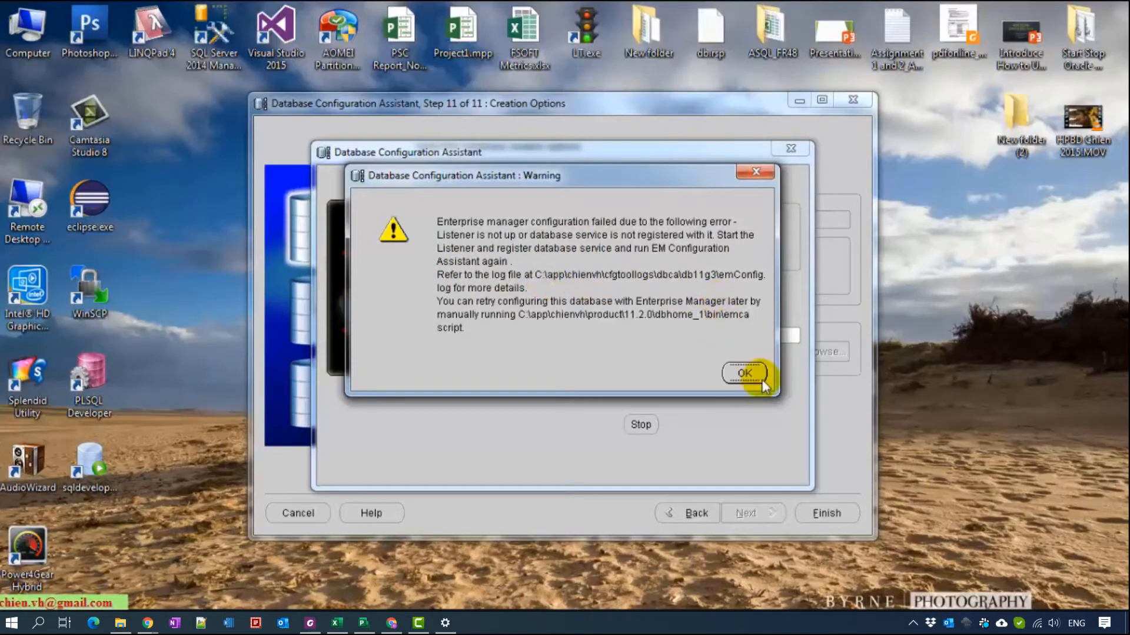
- Dismiss the Enterprise Manager warning, review locked accounts in Password Management, then exit
click(746, 373)
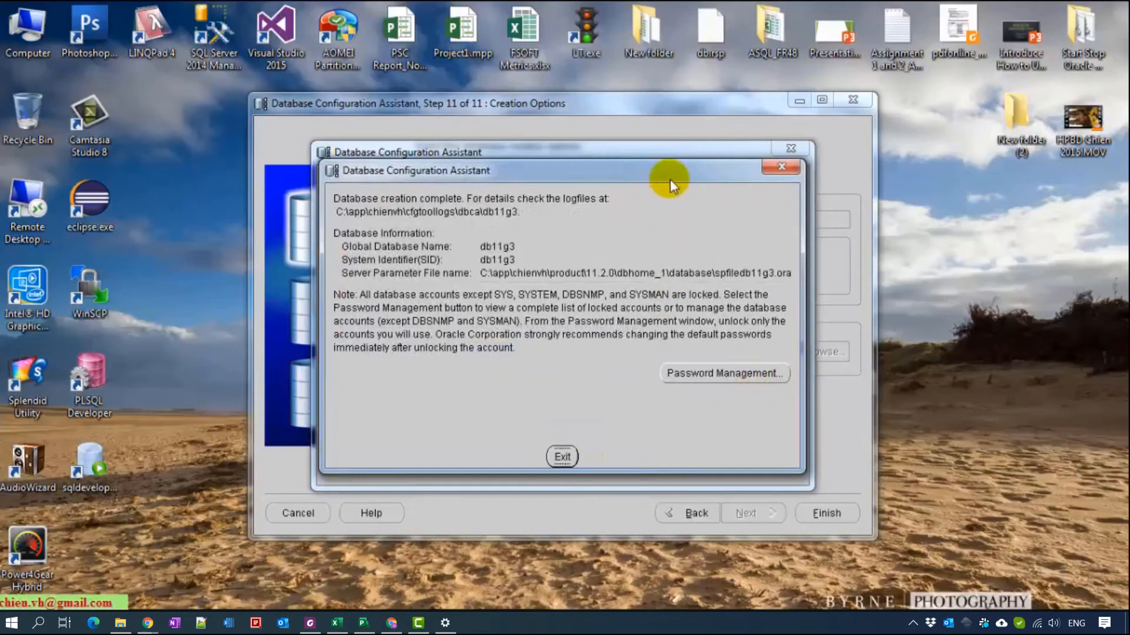
drag(669, 171, 656, 128)
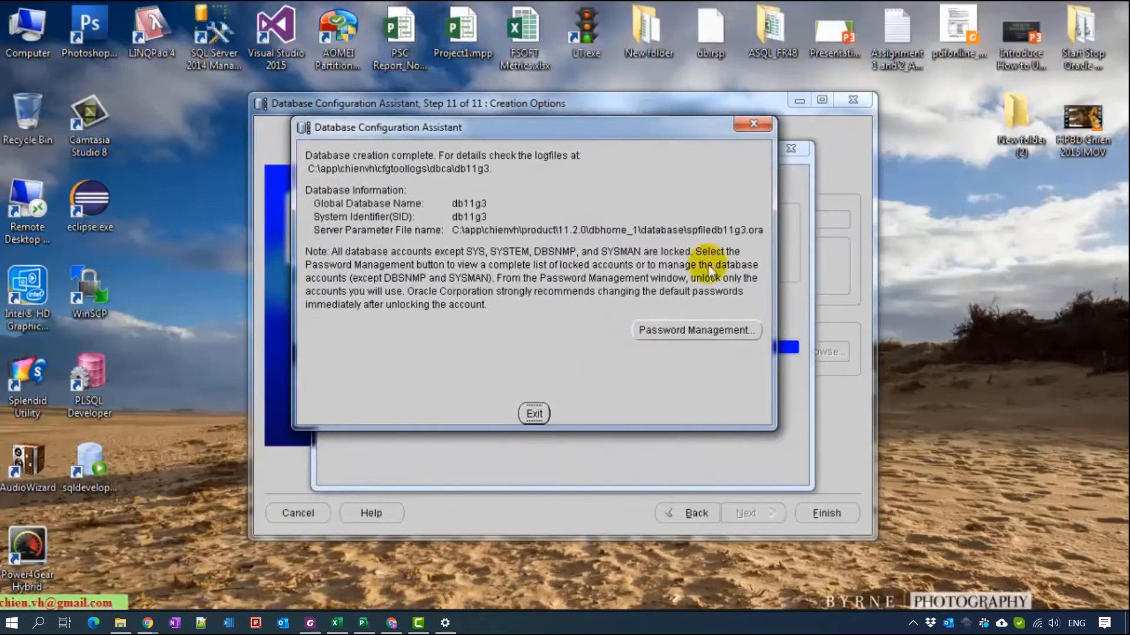
click(670, 330)
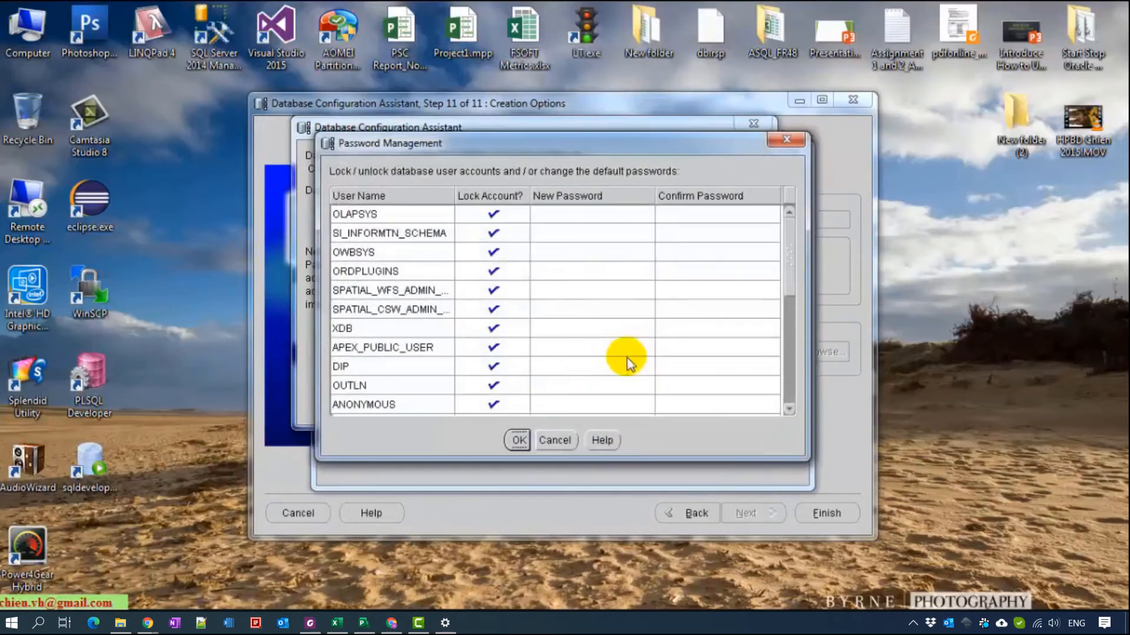
drag(790, 274, 782, 396)
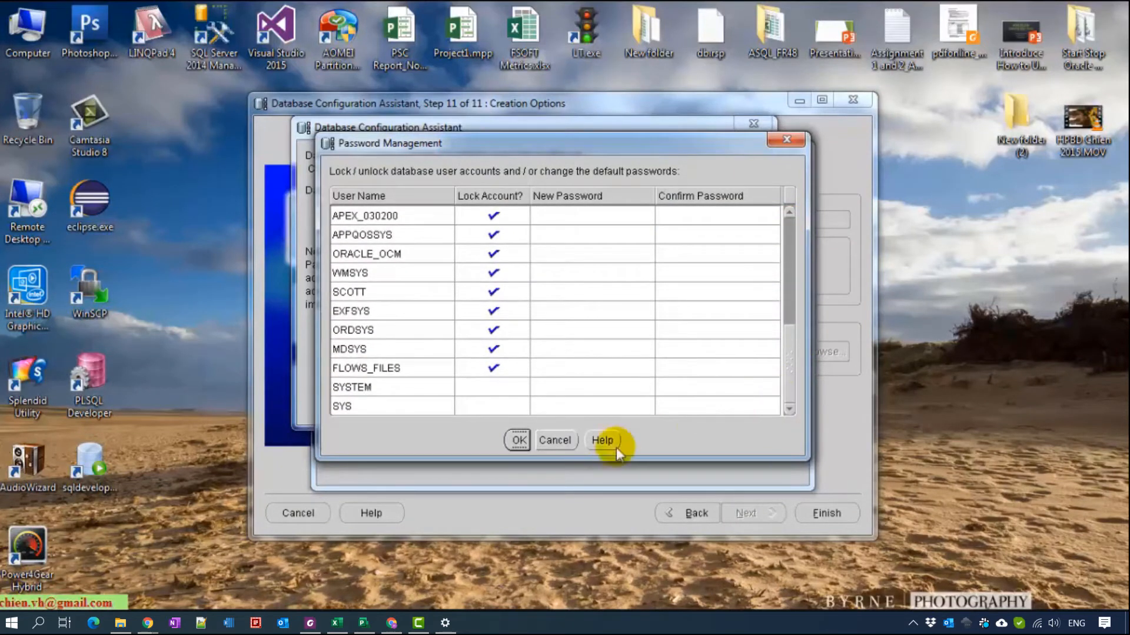
click(517, 441)
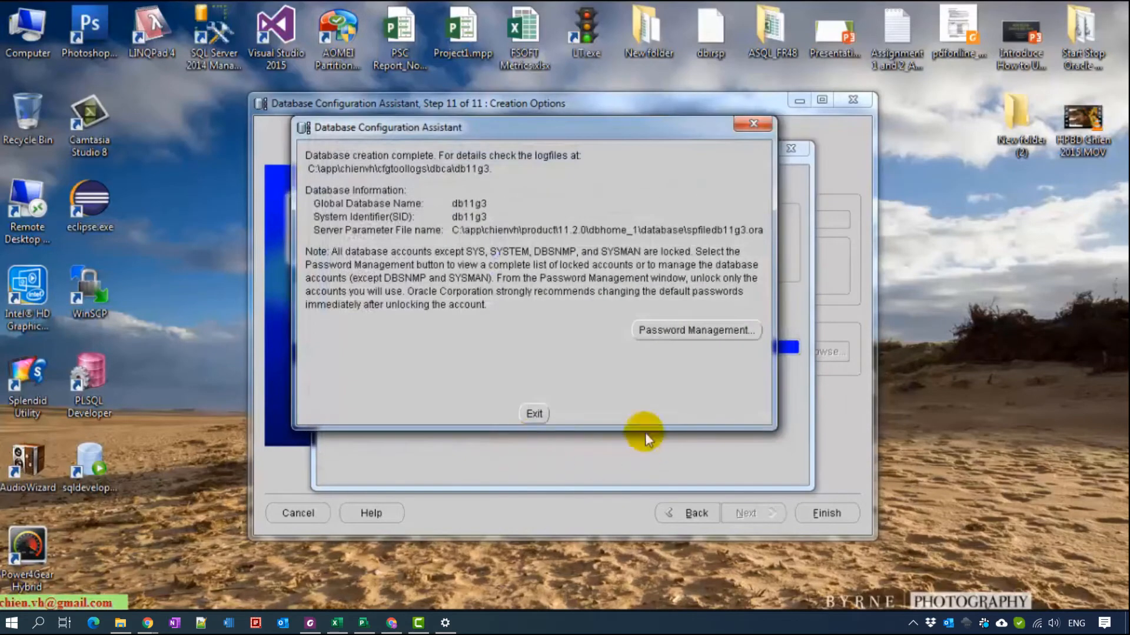
click(535, 411)
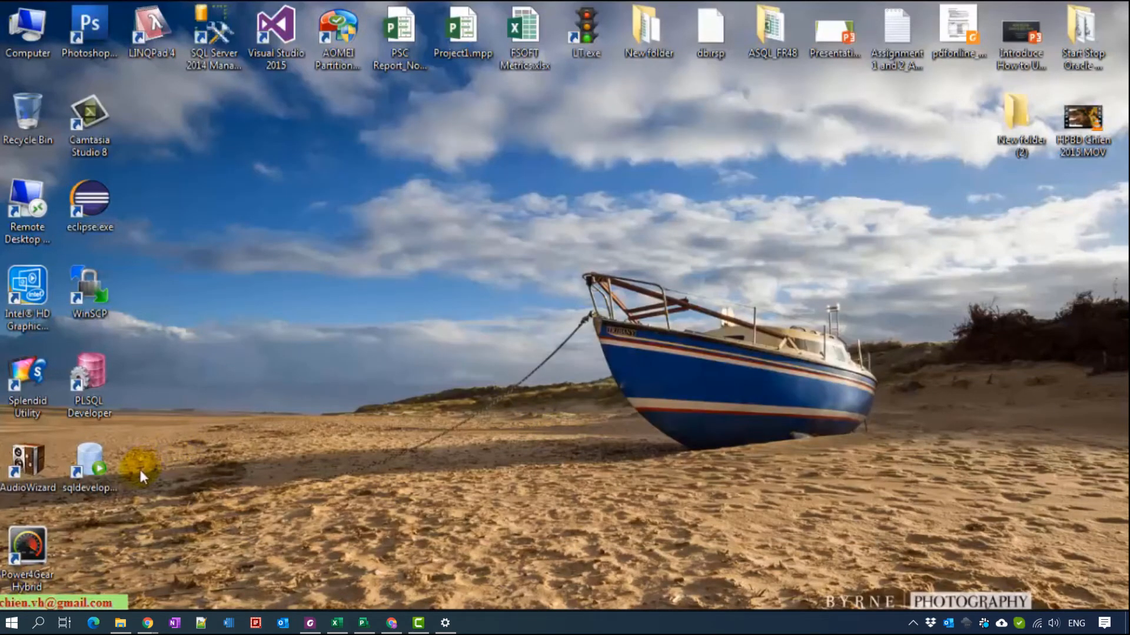
- Launch SQL Plus from the Oracle - OraDb11g_home1 Application Development folder
click(11, 622)
click(46, 577)
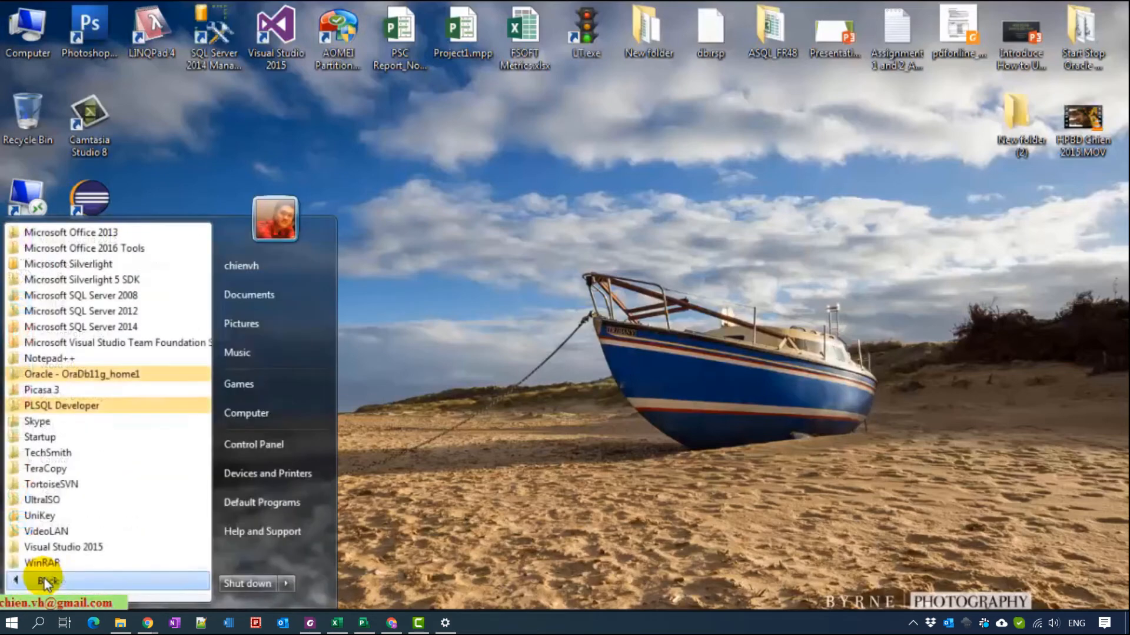
click(118, 377)
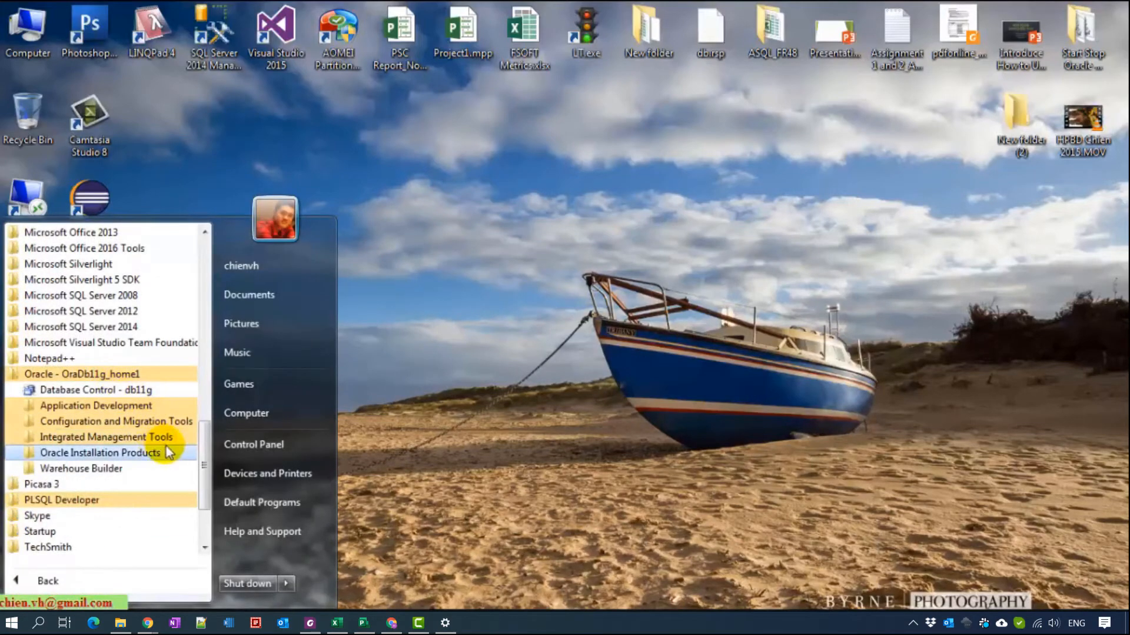
click(150, 421)
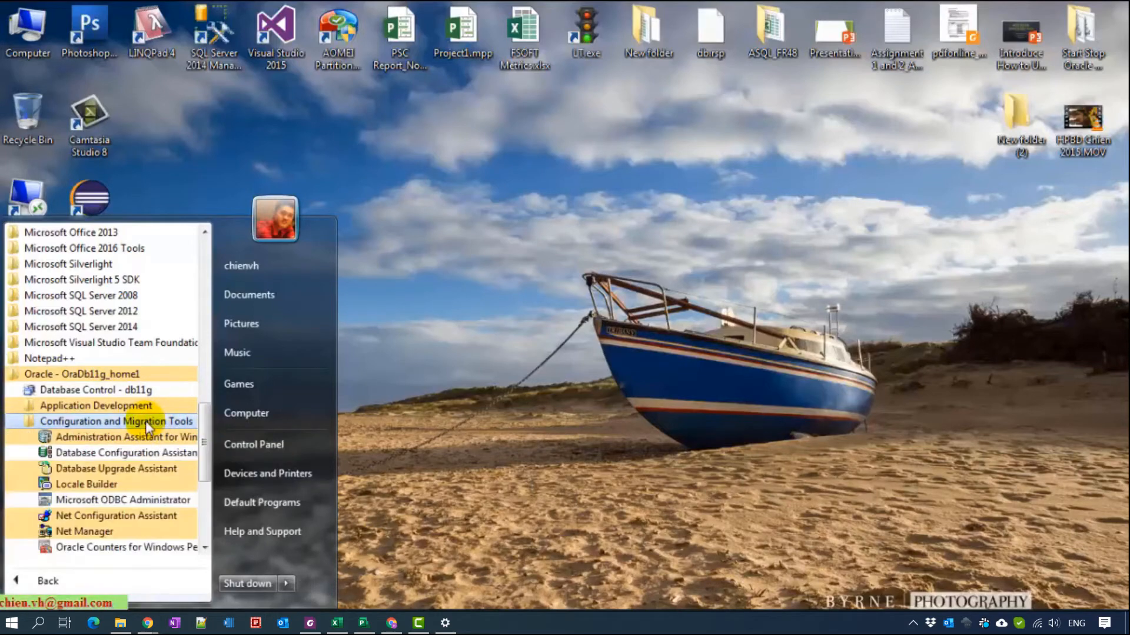
click(96, 404)
click(74, 499)
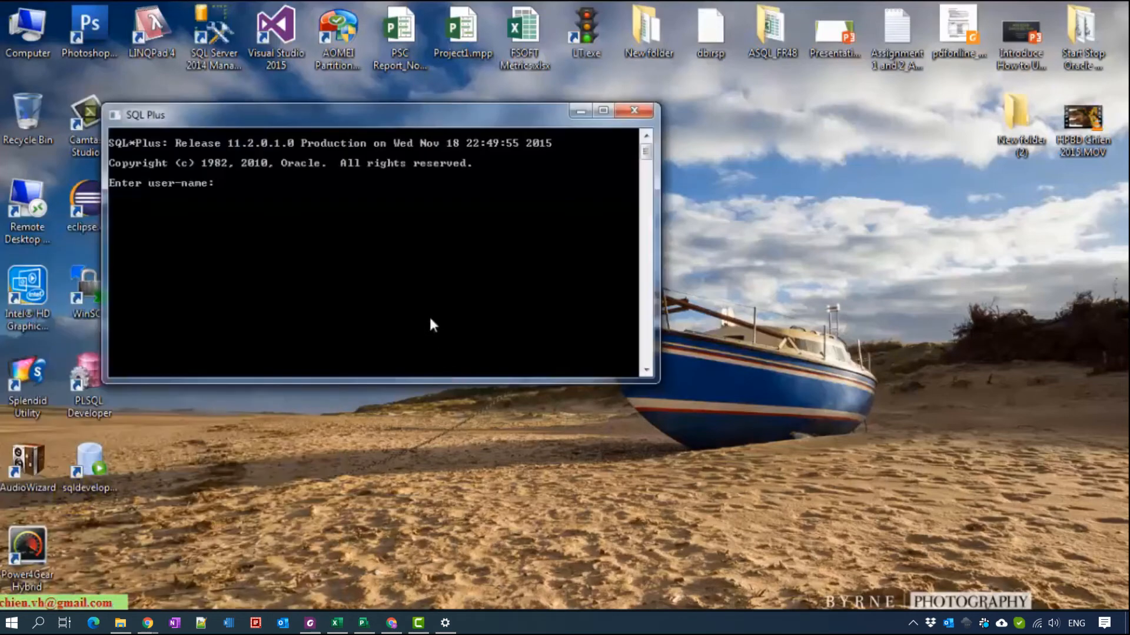
- Log in as system@db11g3 as sysdba with the account password
drag(401, 120, 582, 176)
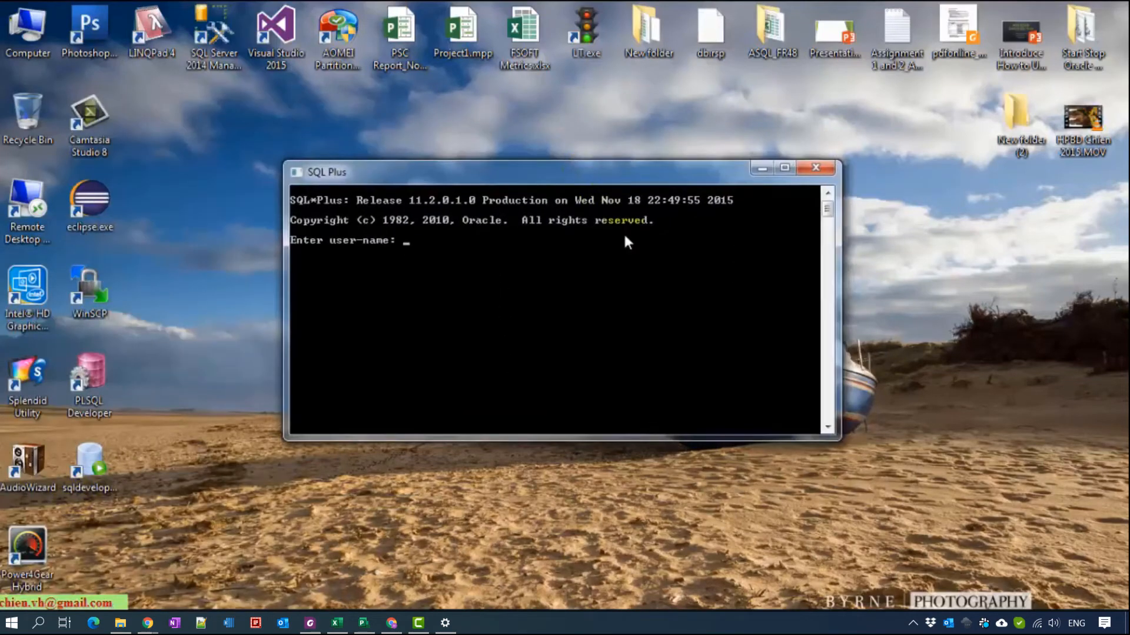
text(system/123@db11g)
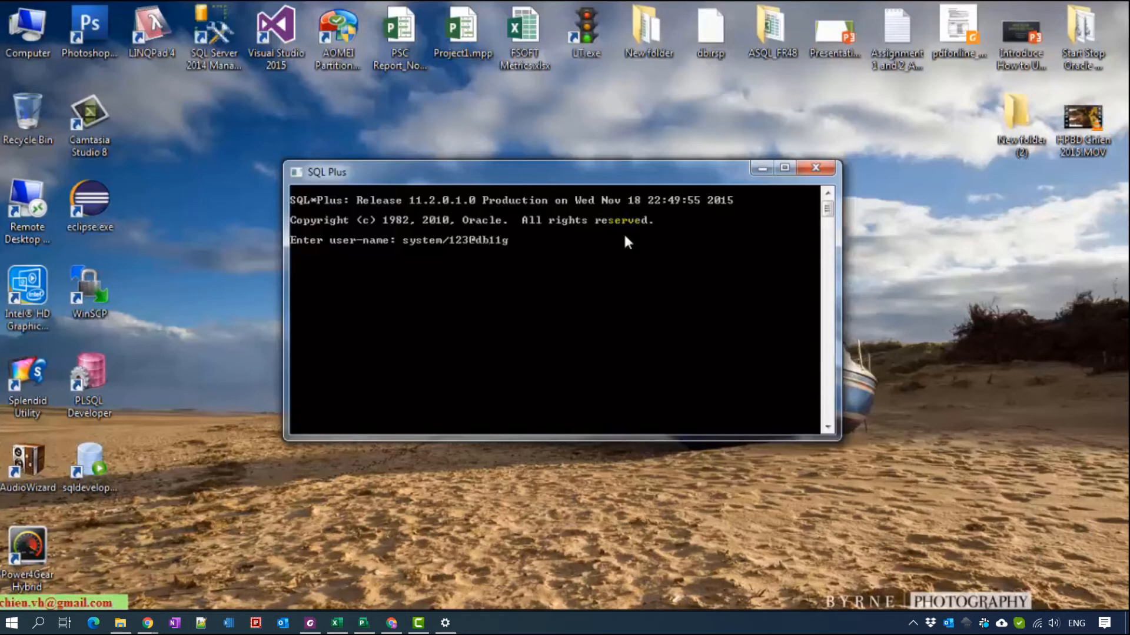
text(3 as sysdba)
key(Return)
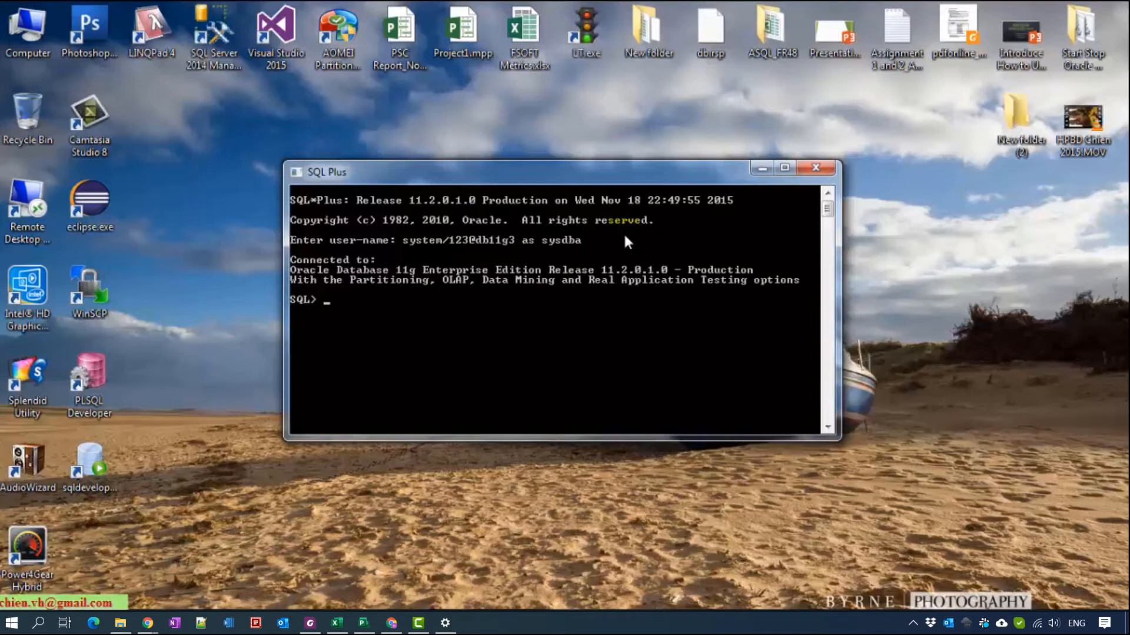
- Run select * from dual, then create table test1 (id number, name varchar2(50))
text(Select * from dual;)
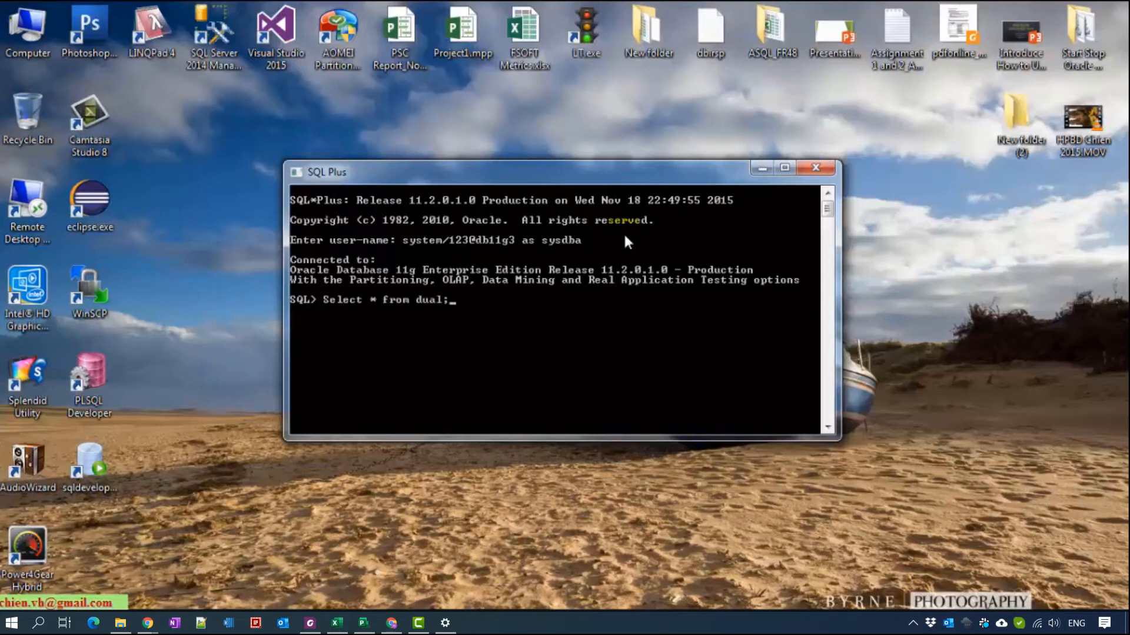
key(Return)
text(create table)
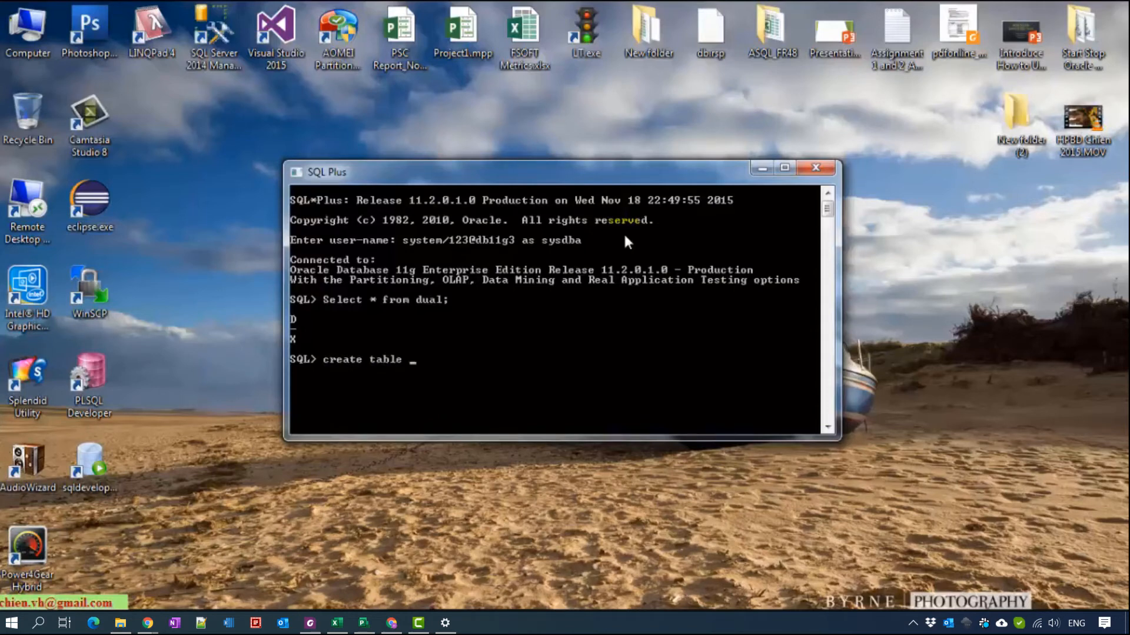
text( test1(id number, name)
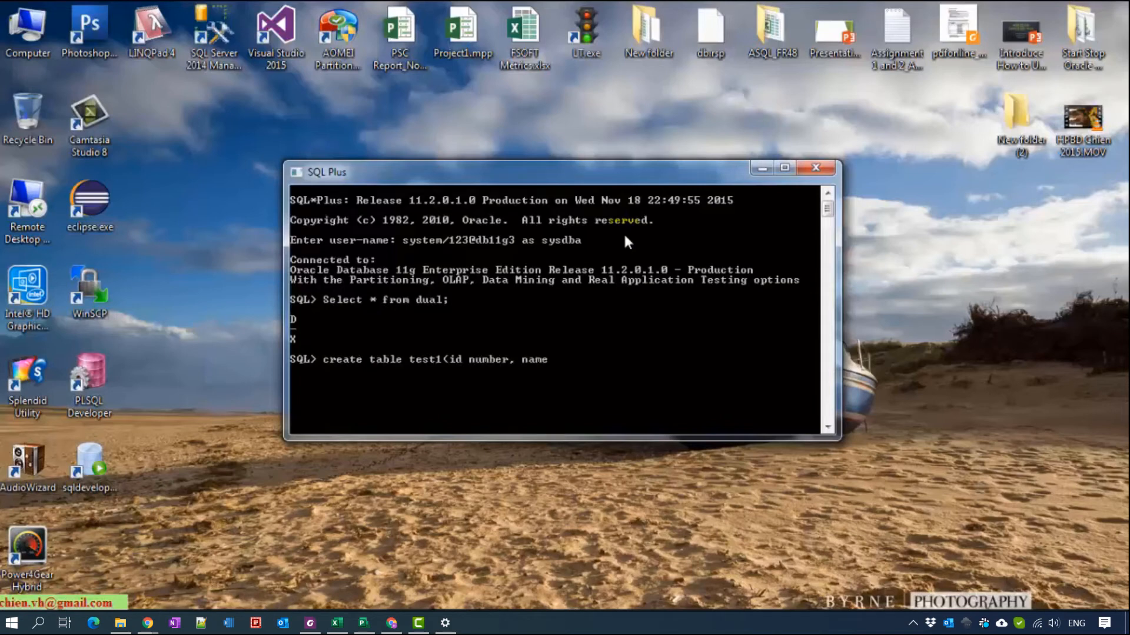
text( varchar2(50));)
key(Return)
- Insert a row with id 1 and a person's name into test1, then query it
text(in)
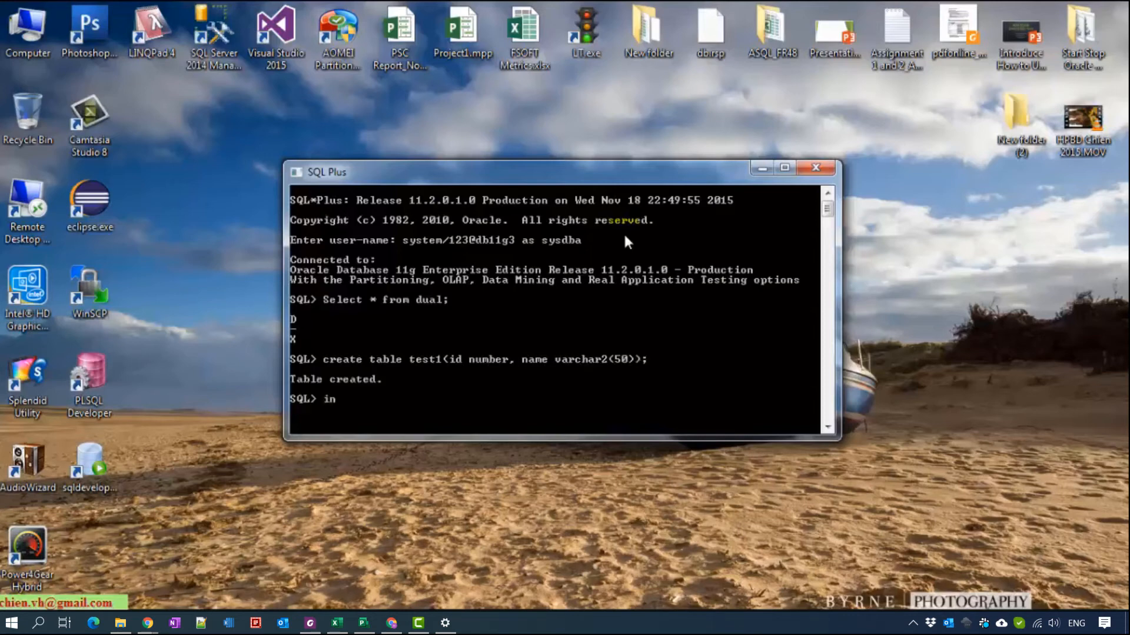
text(sert into test1(id, na)
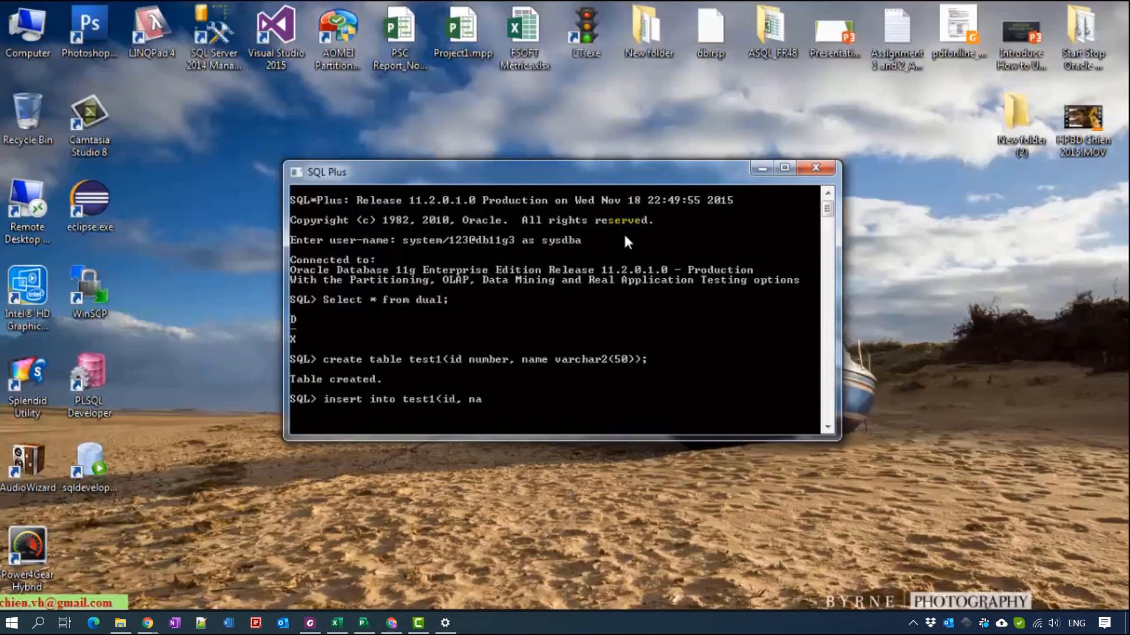
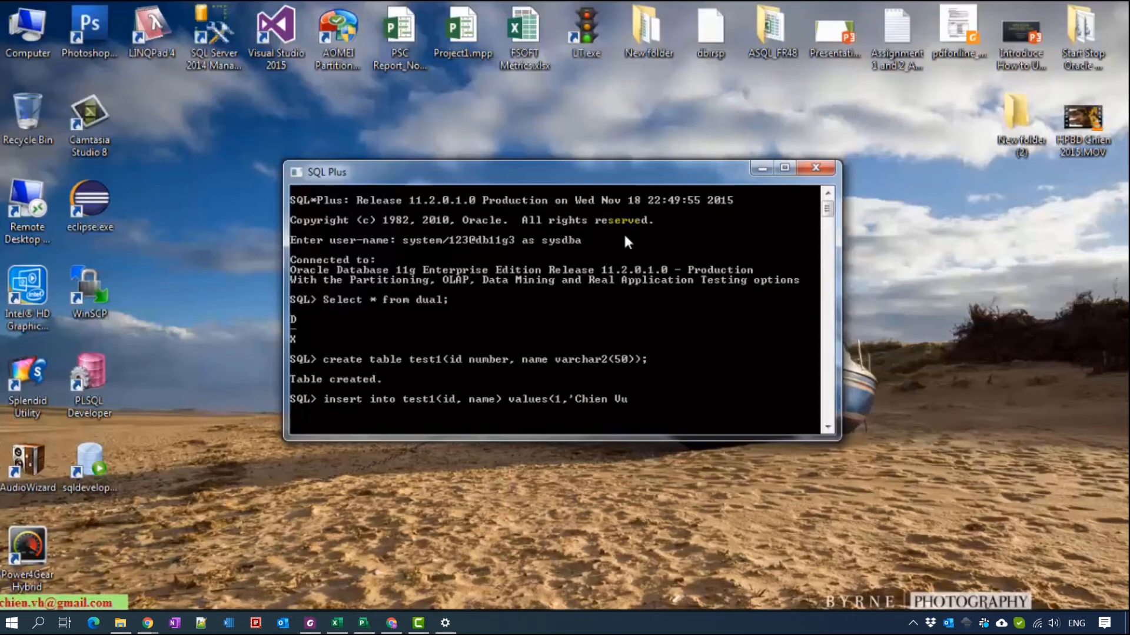
key(Return)
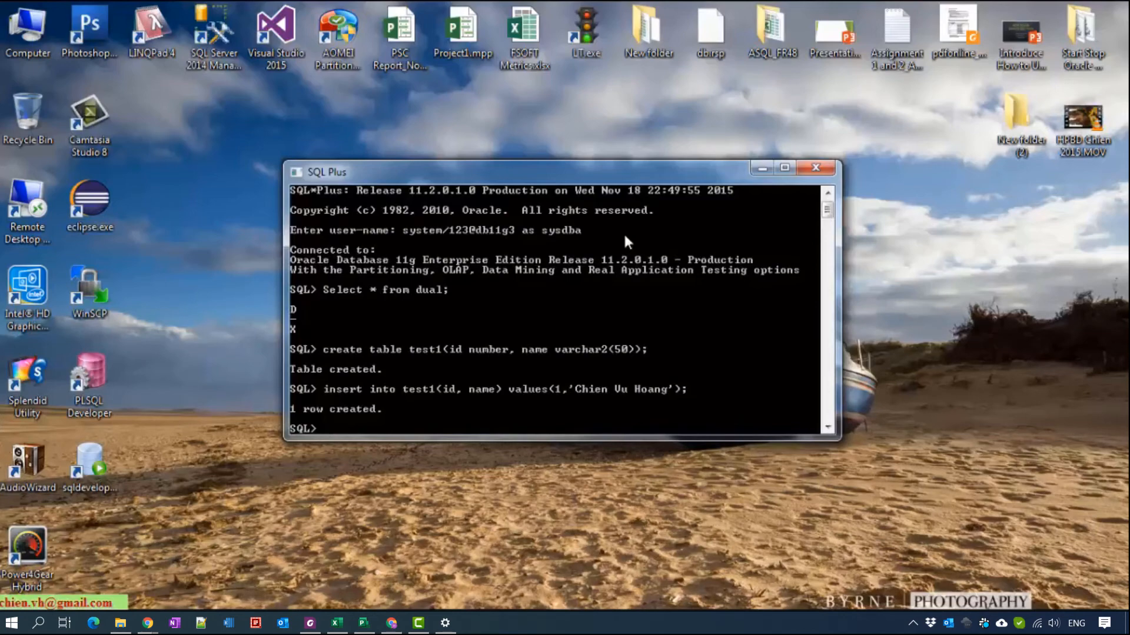
text(select * form test1;)
key(Return)
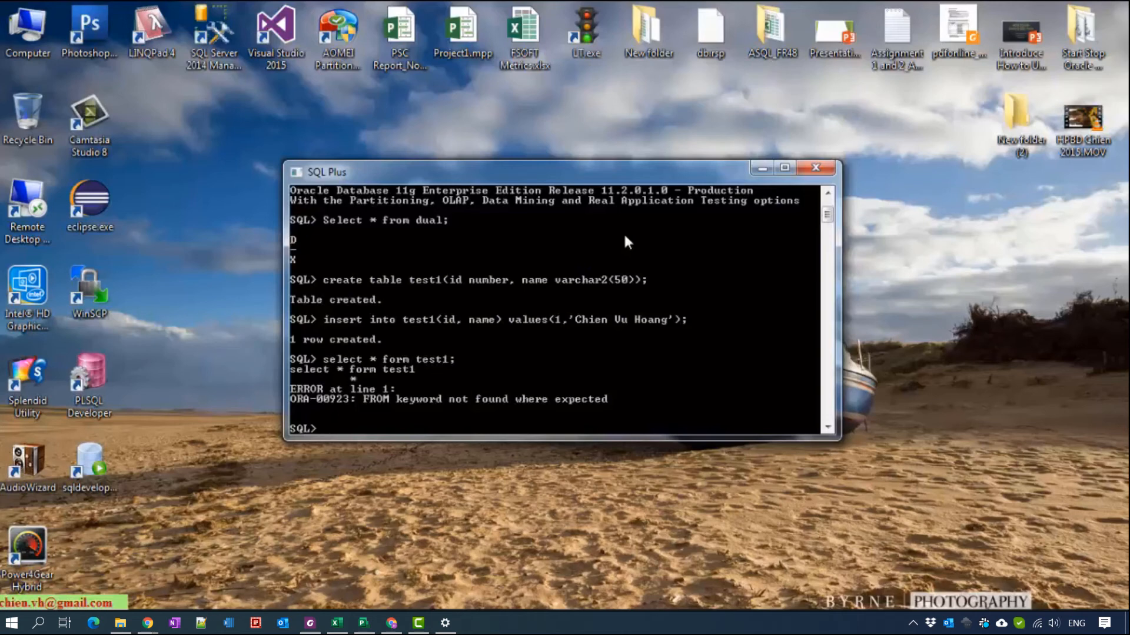
- Correct the 'form' typo in the recalled query and rerun select * from test1
key(Up)
key(Left)
key(Left)
key(Left)
key(Left)
key(Left)
key(Left)
key(Left)
key(BackSpace)
key(BackSpace)
key(BackSpace)
text(rom)
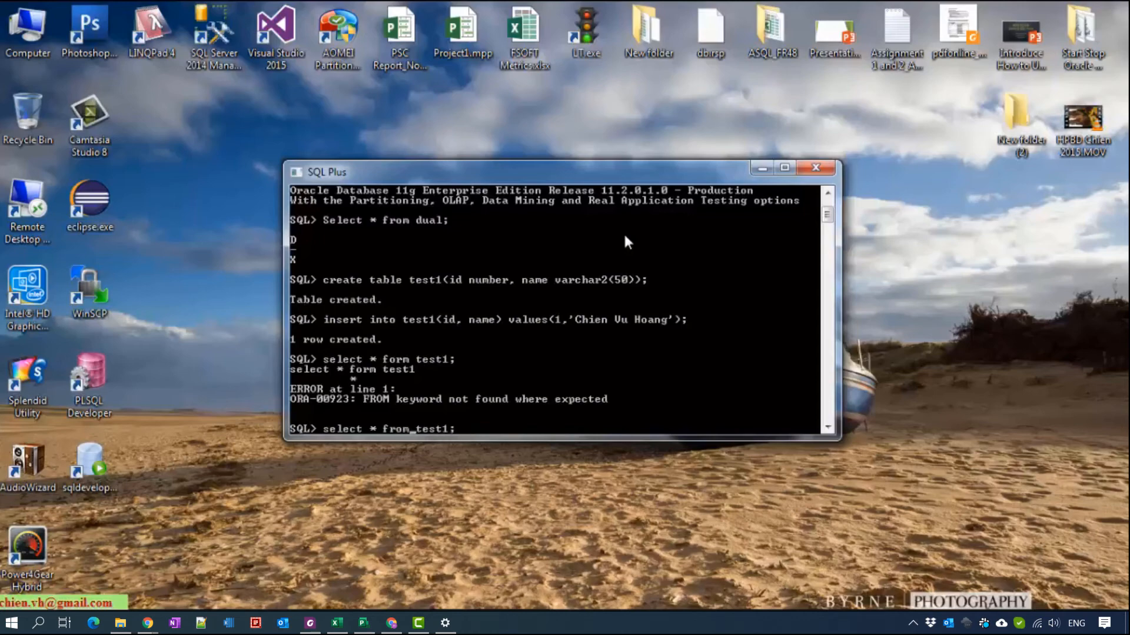
key(Return)
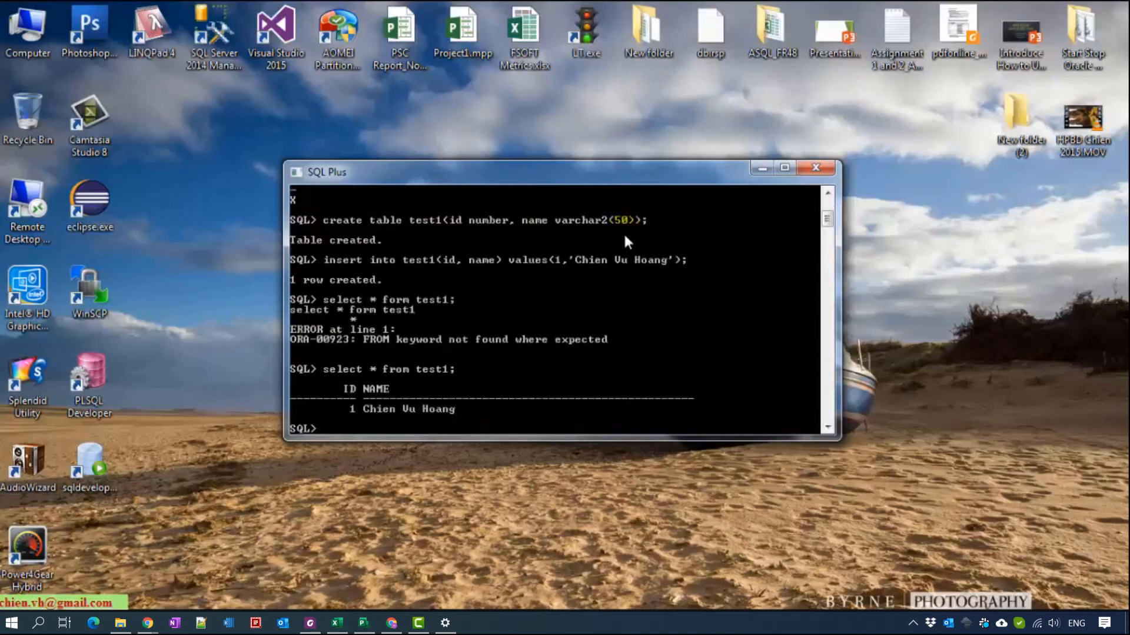